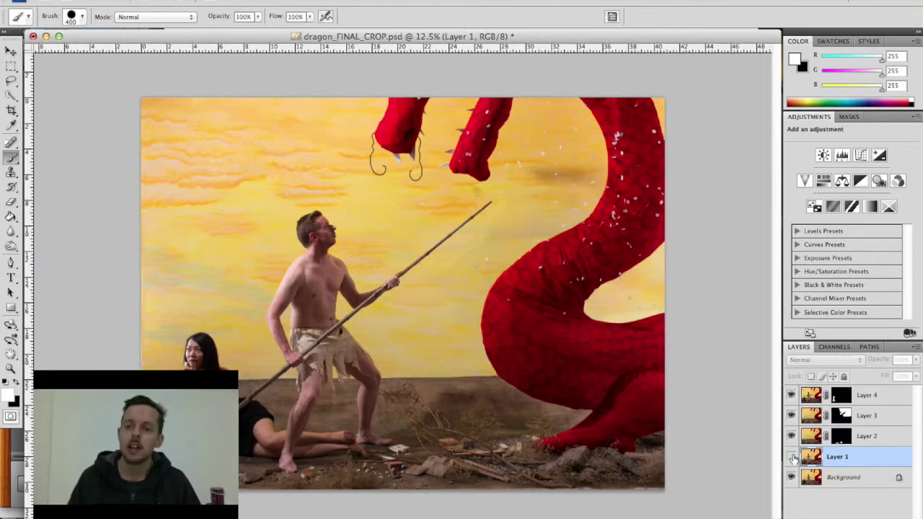
Compare the image with and without Layer 1, leaving the layer visible, and add a pixel mask to it
click(792, 457)
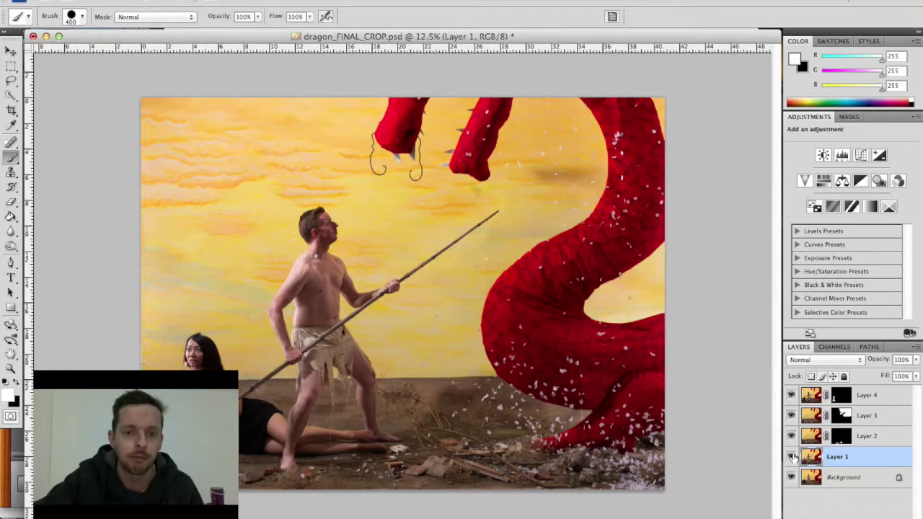
click(791, 457)
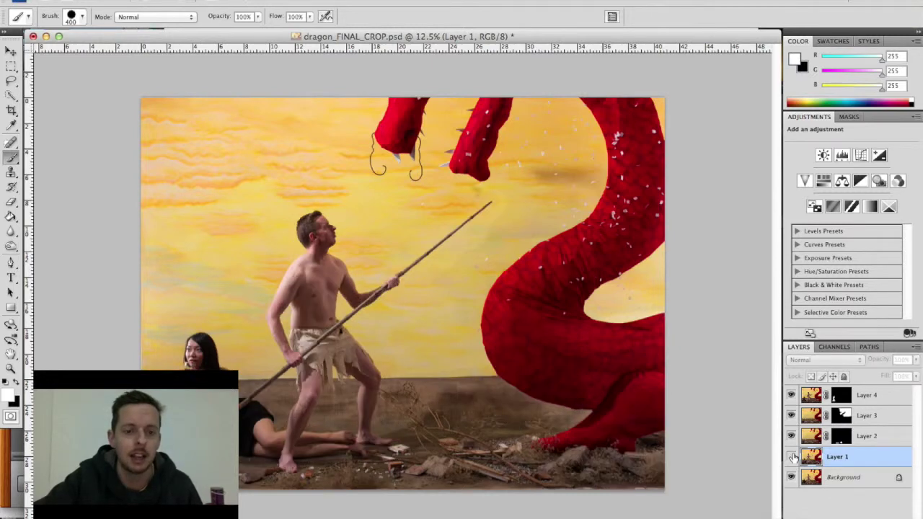
click(791, 456)
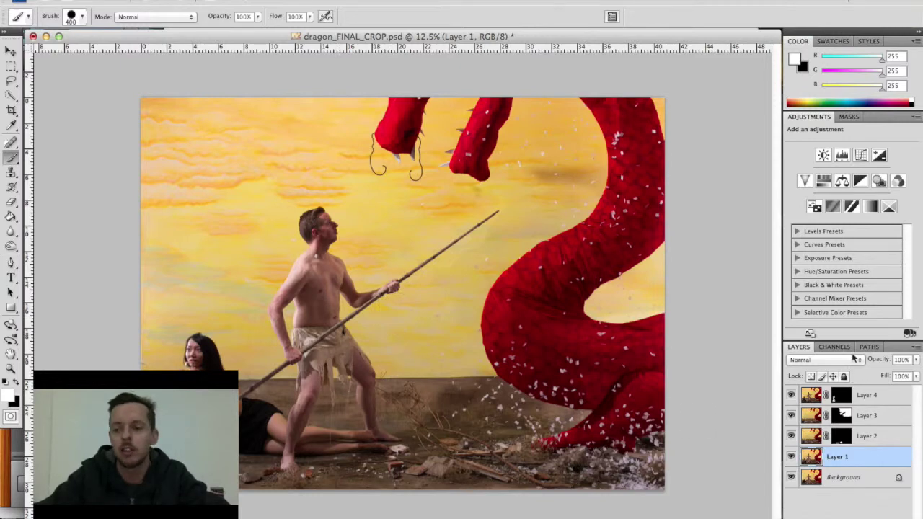
click(849, 117)
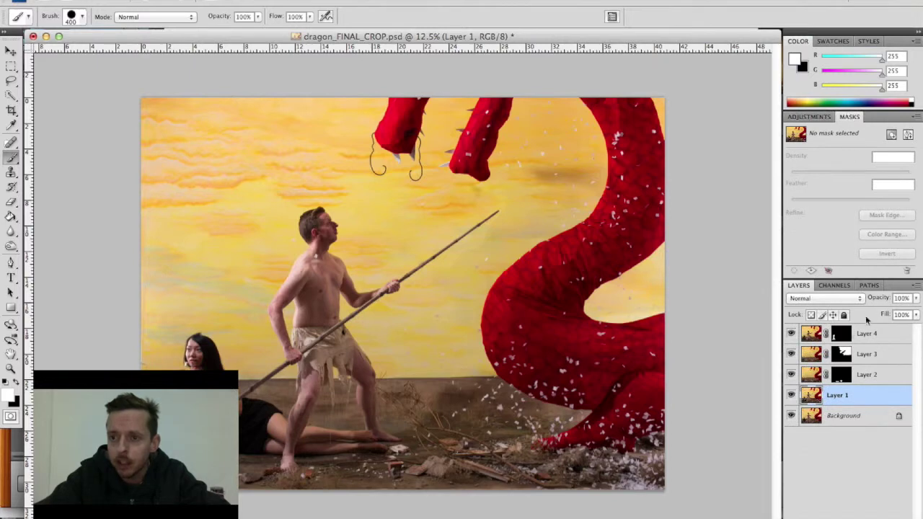
click(892, 136)
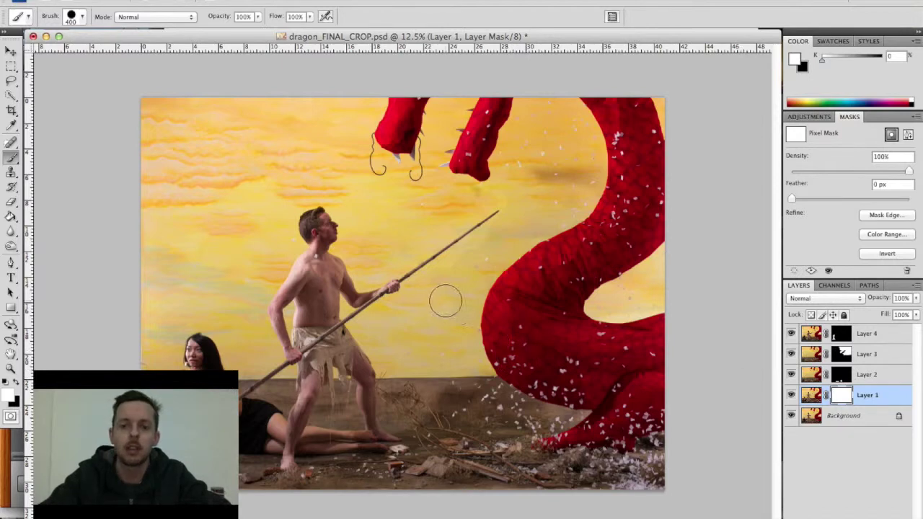
Brush black onto Layer 1's mask over the man's head, torso and back leg and over the woman with the 400 px brush
click(12, 159)
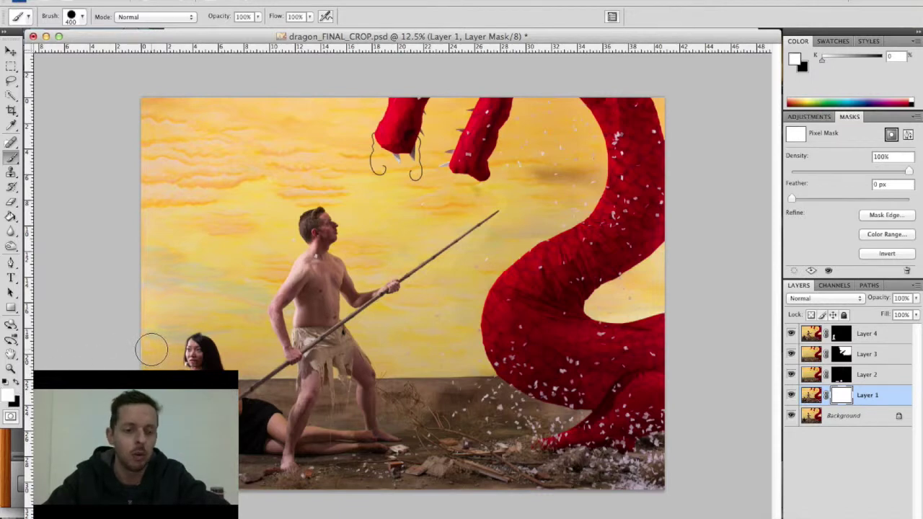
key(x)
key(x)
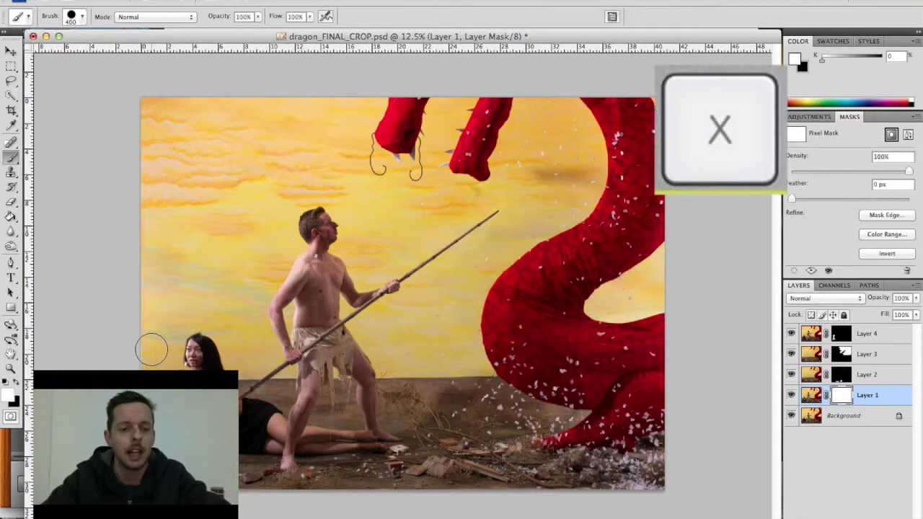
key(x)
key(x)
key(x)
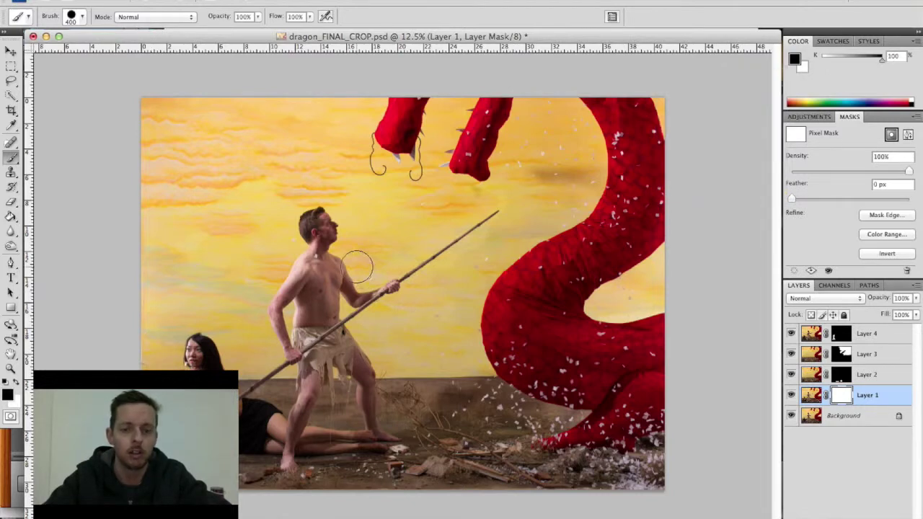
mouse_move(333, 227)
mouse_down()
mouse_move(290, 253)
mouse_move(303, 200)
mouse_move(316, 213)
mouse_move(312, 298)
mouse_move(286, 286)
mouse_move(278, 302)
mouse_move(287, 353)
mouse_move(264, 323)
mouse_move(287, 357)
mouse_move(297, 357)
mouse_move(269, 369)
mouse_move(194, 326)
mouse_move(225, 357)
mouse_move(256, 439)
mouse_move(286, 438)
mouse_move(270, 382)
mouse_move(255, 378)
mouse_move(253, 429)
mouse_move(252, 404)
mouse_up()
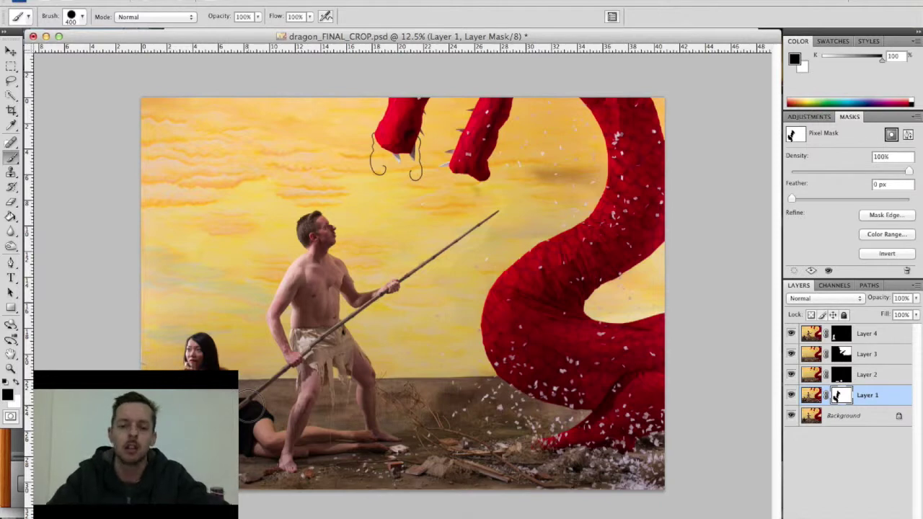
Show the mask as a red overlay and paint black over the man's midsection, outstretched arm and the spear
key(backslash)
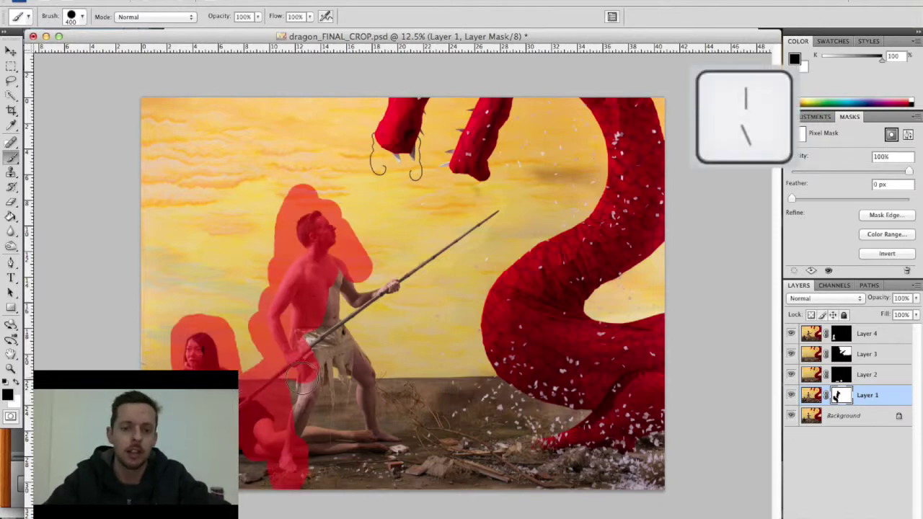
mouse_move(295, 425)
mouse_down()
mouse_move(331, 304)
mouse_move(309, 308)
mouse_move(333, 272)
mouse_move(351, 324)
mouse_move(365, 292)
mouse_move(359, 321)
mouse_move(379, 289)
mouse_move(498, 205)
mouse_move(470, 211)
mouse_move(425, 249)
mouse_up()
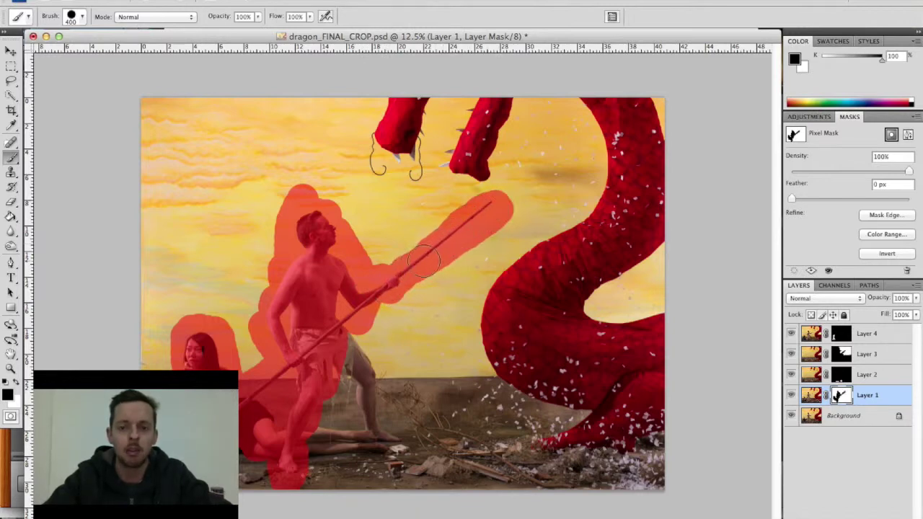
Set the brush's master diameter to 82 px
click(81, 20)
text(82)
key(Return)
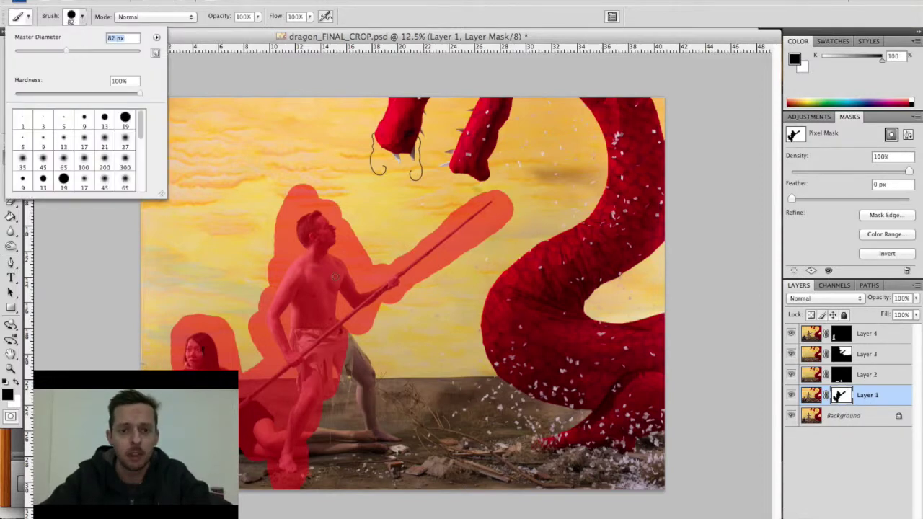
key(Return)
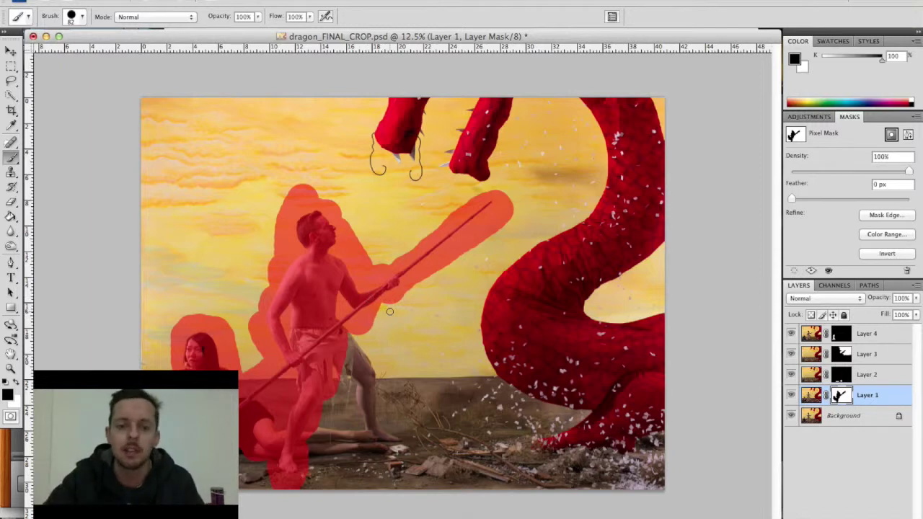
Enlarge the brush up to 900 px and paint black on the mask over the man's front leg, the feet and the surrounding ground
key(bracketright)
key(bracketright)
key(bracketright)
key(bracketright)
key(bracketright)
key(bracketright)
key(bracketright)
key(bracketright)
key(bracketright)
key(bracketright)
key(bracketright)
key(bracketright)
key(bracketright)
key(bracketright)
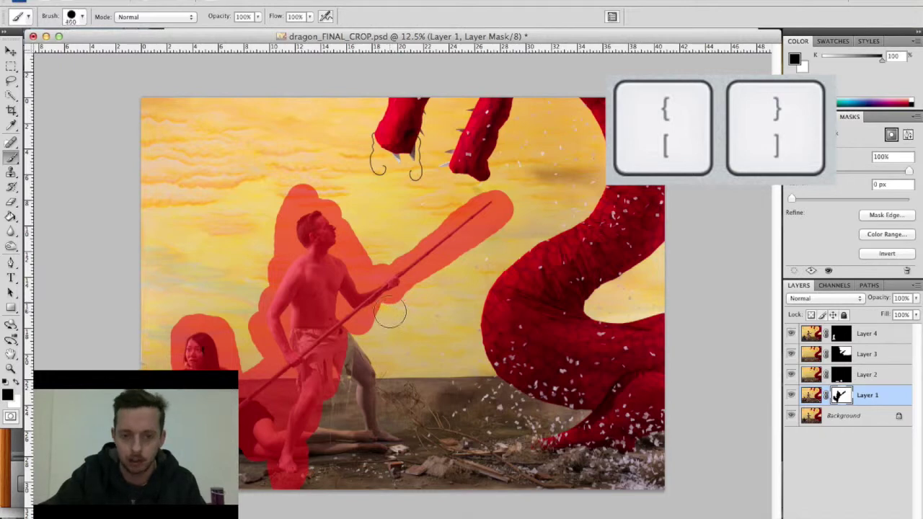
mouse_move(389, 310)
mouse_down()
mouse_move(357, 379)
mouse_move(367, 432)
mouse_move(220, 431)
mouse_move(165, 404)
mouse_up()
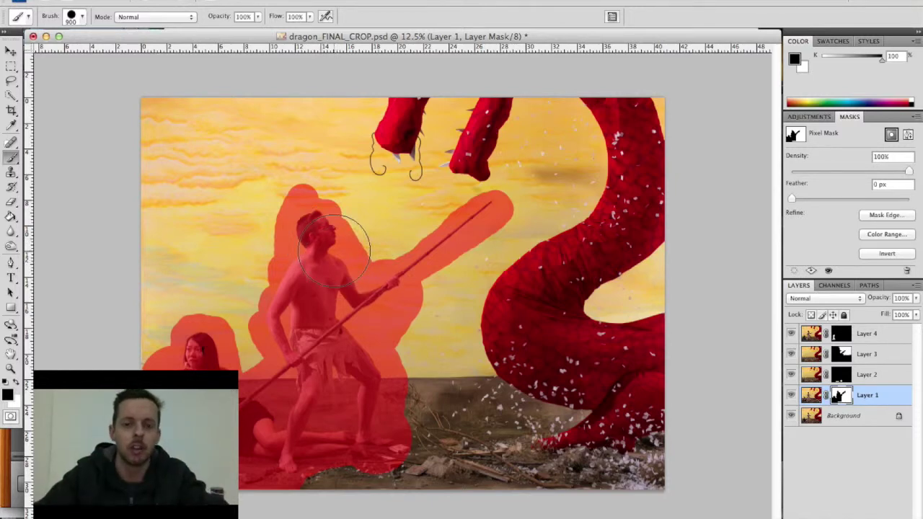
Soften the 900 px brush and paint black around the man, the woman and the spear to feather the mask's edge
key(super+equal)
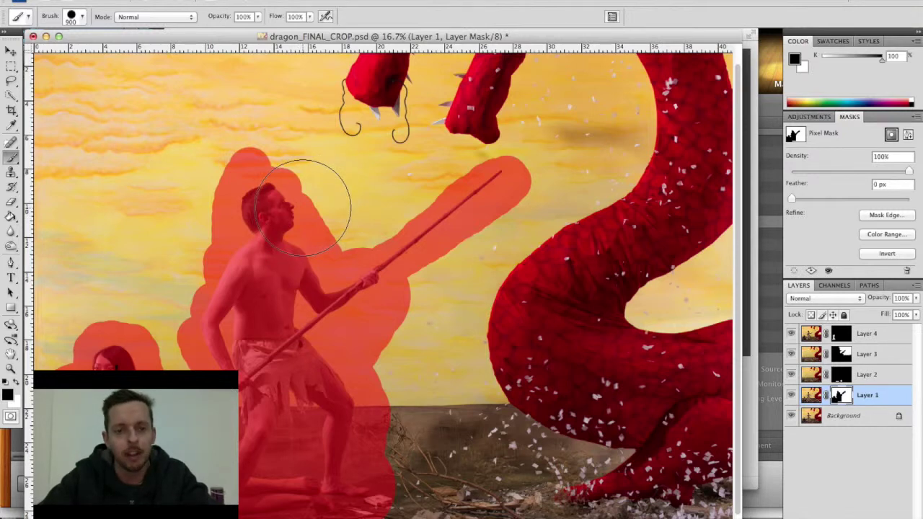
key(ctrl+alt+super)
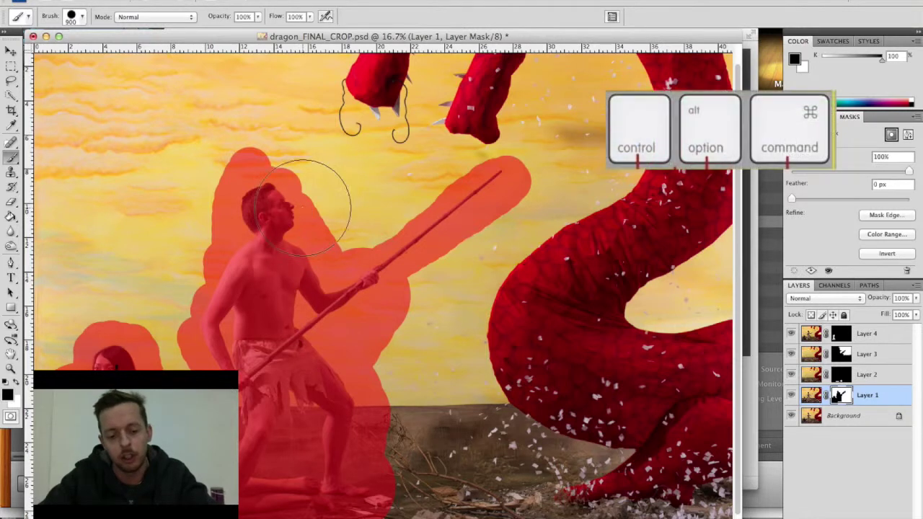
mouse_move(303, 208)
mouse_down()
mouse_move(254, 206)
mouse_move(406, 190)
mouse_move(138, 200)
mouse_move(107, 209)
mouse_move(256, 212)
mouse_move(360, 208)
mouse_move(109, 189)
mouse_move(81, 196)
mouse_up()
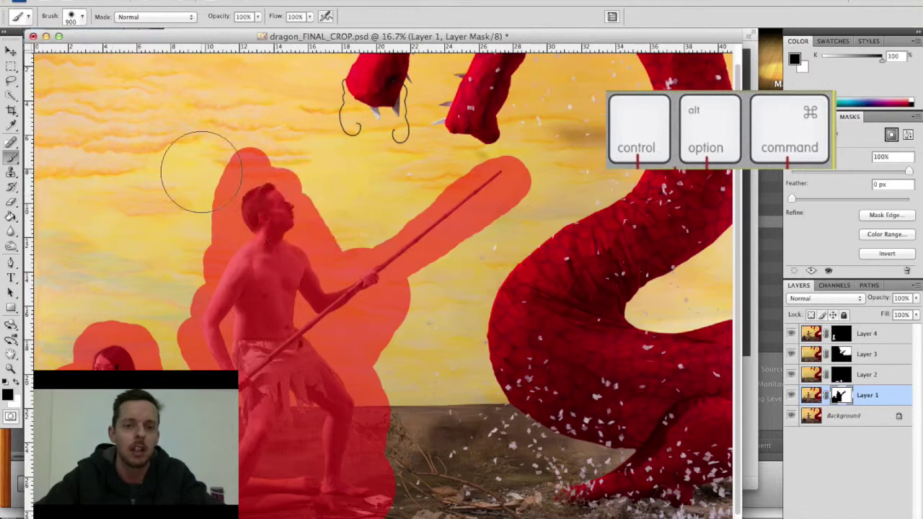
mouse_move(274, 164)
mouse_down()
mouse_move(247, 165)
mouse_move(223, 181)
mouse_move(221, 161)
mouse_move(220, 226)
mouse_move(173, 346)
mouse_move(166, 332)
mouse_move(65, 333)
mouse_move(43, 346)
mouse_up()
mouse_move(282, 204)
mouse_down()
mouse_move(339, 230)
mouse_move(402, 212)
mouse_move(454, 176)
mouse_move(493, 179)
mouse_move(422, 237)
mouse_move(375, 310)
mouse_move(384, 368)
mouse_move(395, 332)
mouse_move(390, 274)
mouse_move(408, 339)
mouse_move(397, 425)
mouse_move(360, 469)
mouse_move(377, 281)
mouse_up()
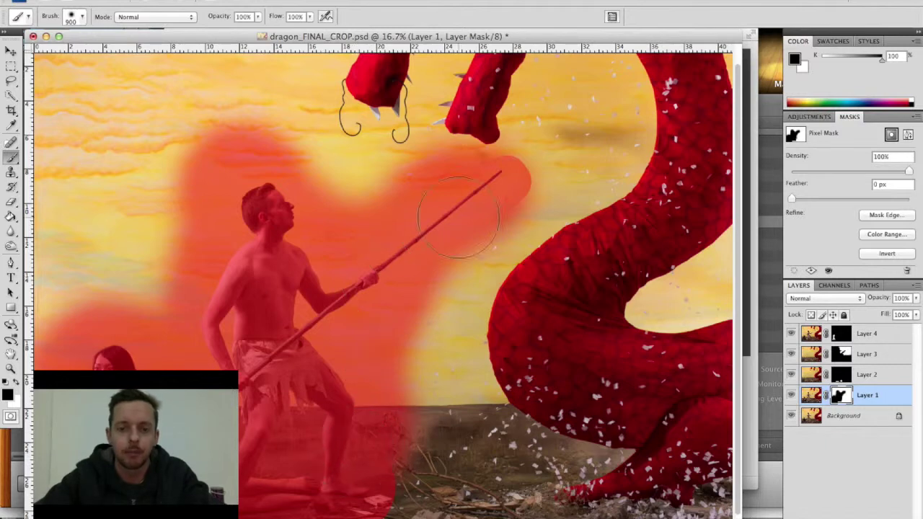
Try a 20% brush flow with a black stroke on the mask over the upper-left sky, and paint it back out with white
click(308, 18)
drag(313, 30, 263, 38)
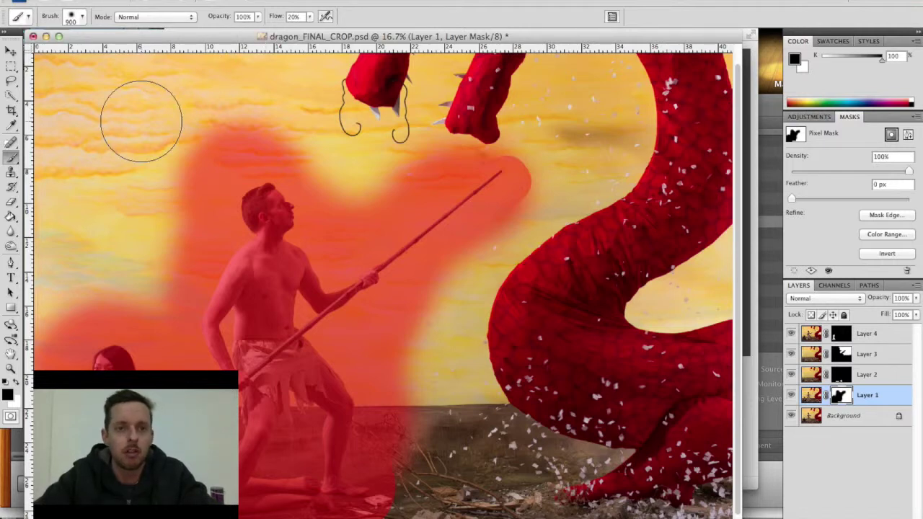
mouse_move(141, 121)
mouse_down()
mouse_move(114, 122)
mouse_move(96, 162)
mouse_move(99, 106)
mouse_move(178, 123)
mouse_move(158, 118)
mouse_move(128, 164)
mouse_move(97, 181)
mouse_move(156, 85)
mouse_move(148, 144)
mouse_up()
key(x)
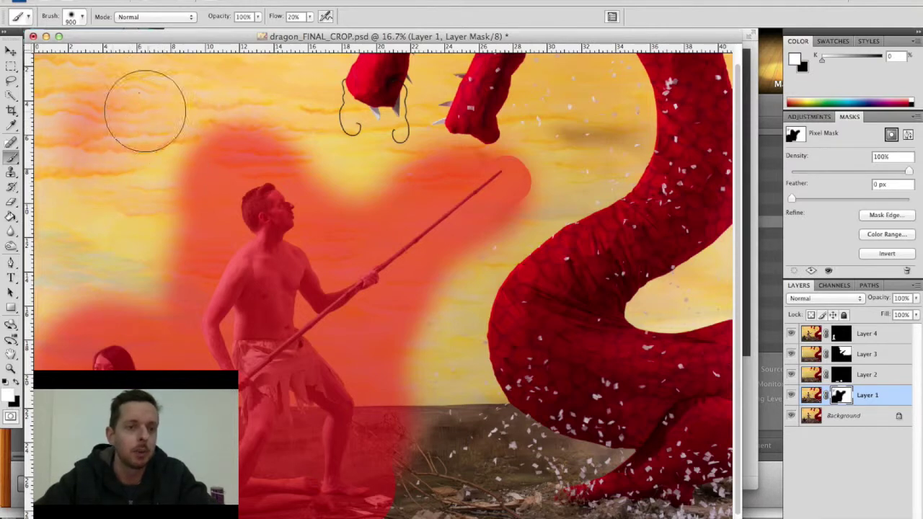
scroll(111, 151, up, 2)
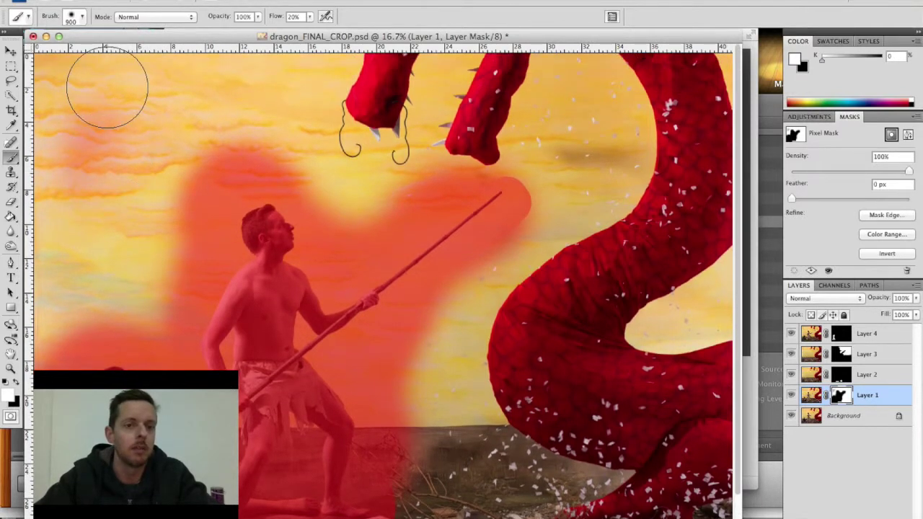
mouse_move(102, 88)
mouse_down()
mouse_move(72, 163)
mouse_move(120, 62)
mouse_up()
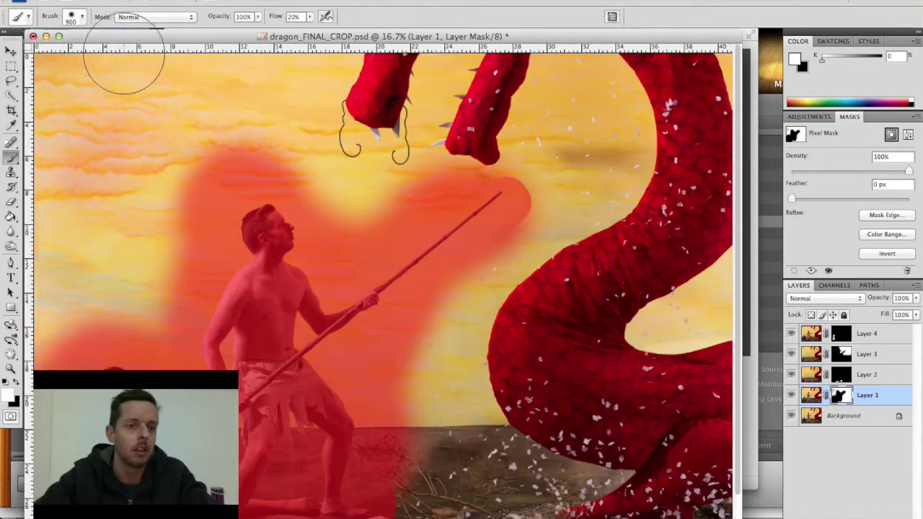
Set the brush flow to 6% and build up a faint black patch on the mask over the upper-left sky
click(310, 18)
mouse_move(311, 30)
mouse_down()
mouse_move(299, 40)
mouse_move(305, 34)
mouse_up()
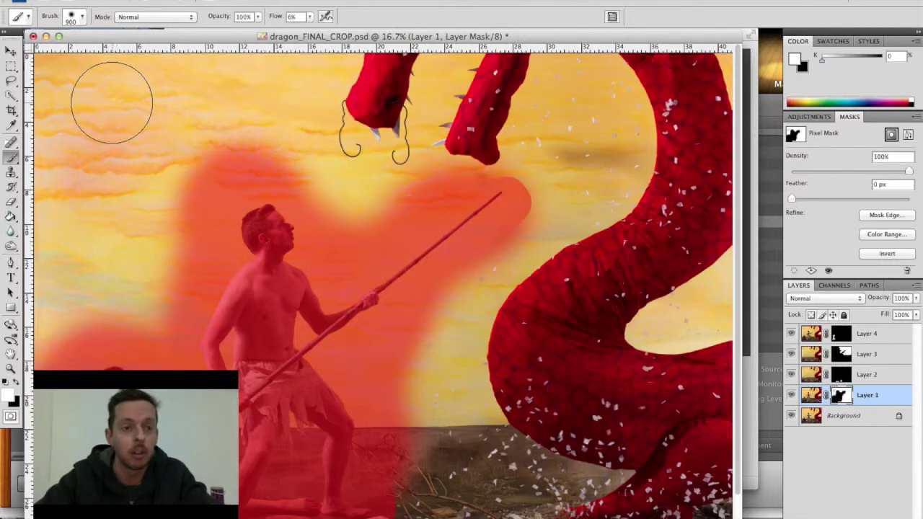
key(x)
mouse_move(112, 103)
mouse_down()
mouse_move(99, 142)
mouse_move(114, 117)
mouse_move(150, 112)
mouse_move(72, 139)
mouse_move(77, 171)
mouse_move(147, 108)
mouse_move(151, 241)
mouse_move(199, 163)
mouse_up()
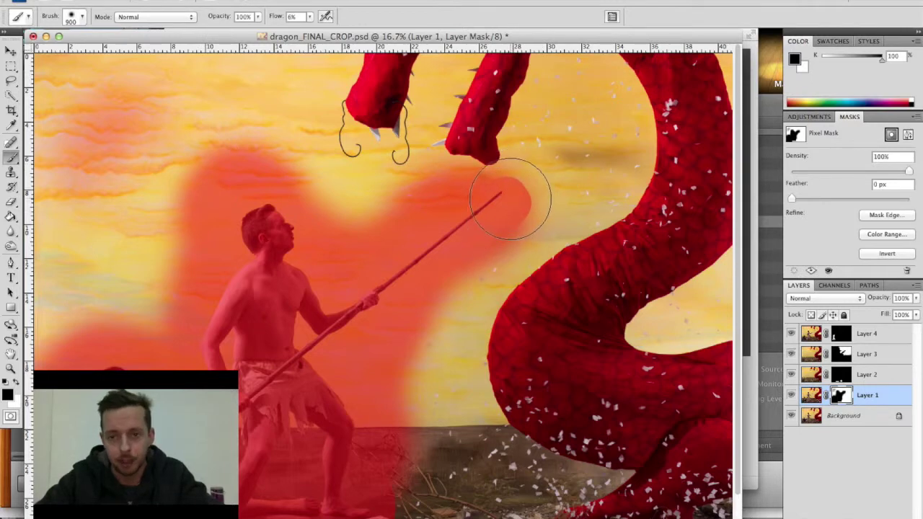
Restore the brush flow to 100% and compare the image with and without the red mask overlay
mouse_move(310, 17)
mouse_down()
mouse_move(318, 29)
mouse_move(381, 46)
mouse_up()
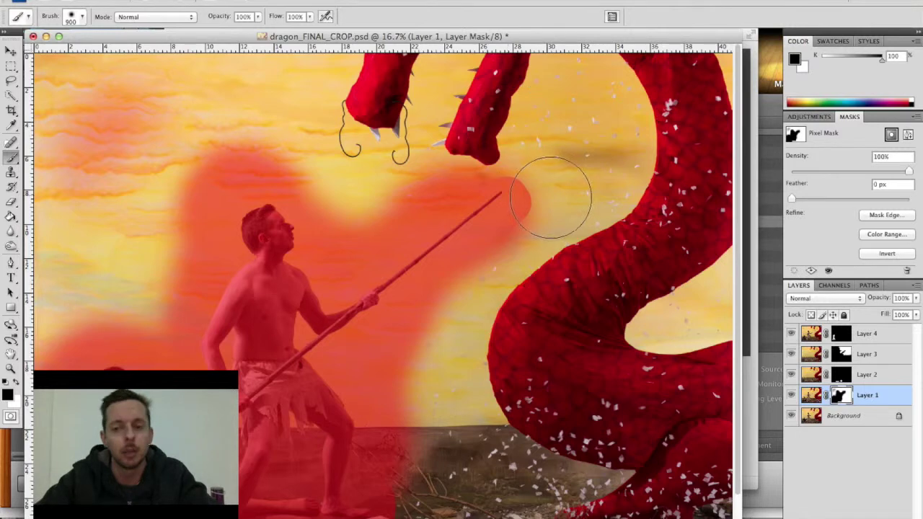
key(backslash)
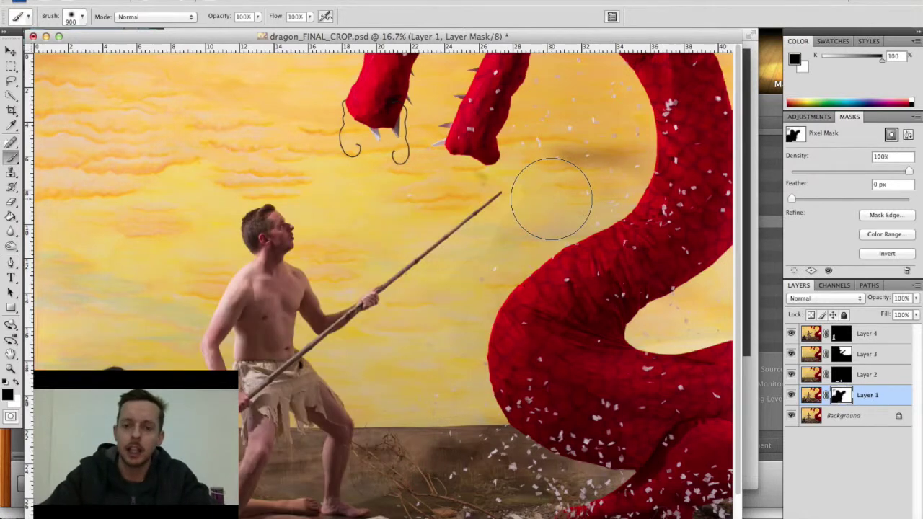
key(backslash)
key(backslash)
key(backslash)
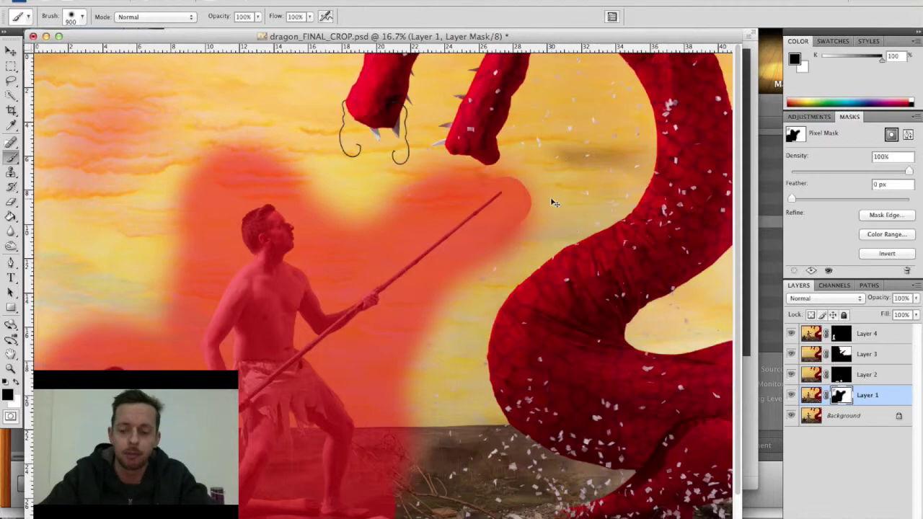
View the whole composite without the overlay, compare it with Layer 1 hidden and shown, and bring the mask overlay back
key(super+minus)
key(super+minus)
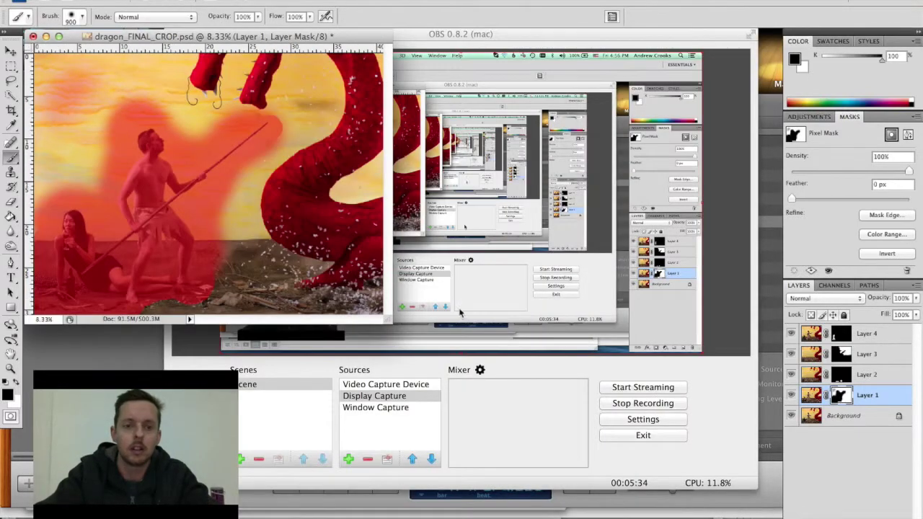
key(backslash)
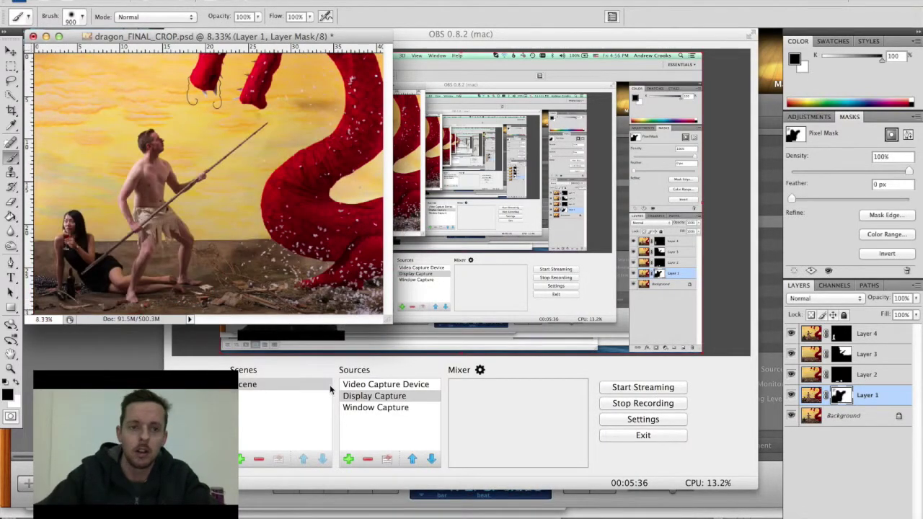
click(791, 395)
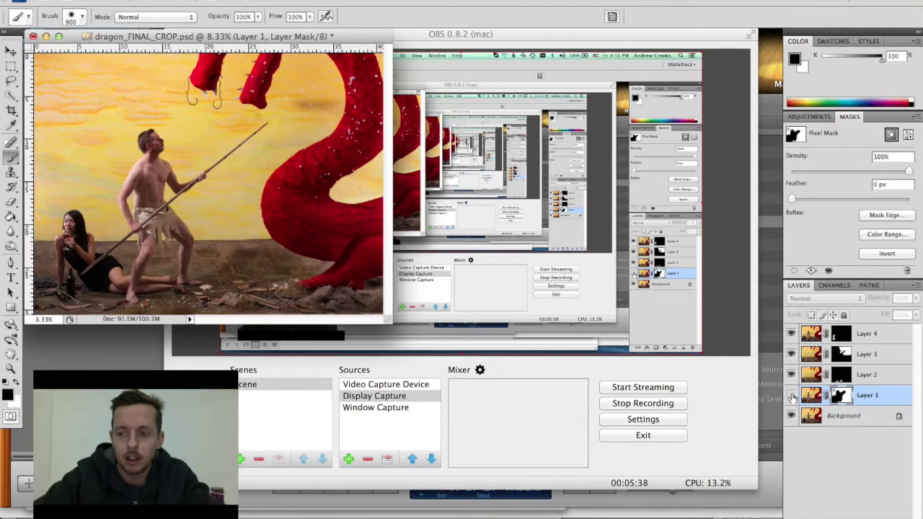
click(791, 395)
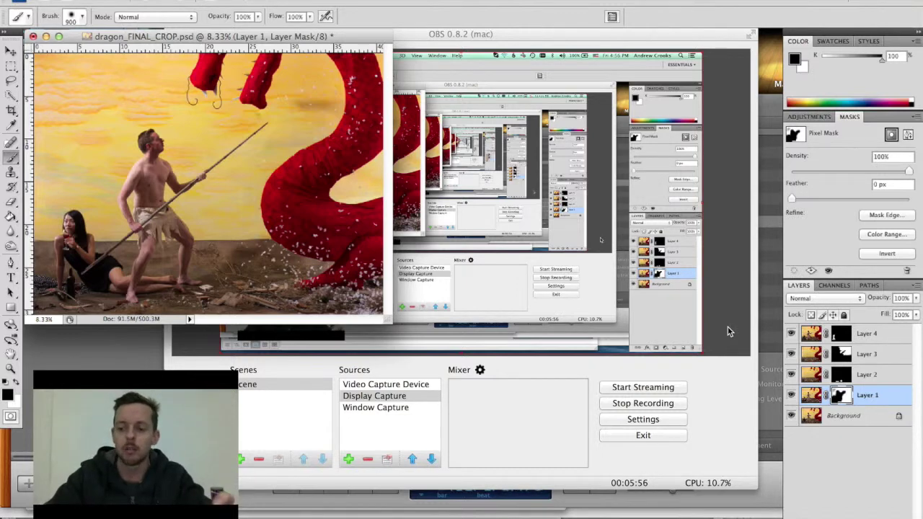
key(backslash)
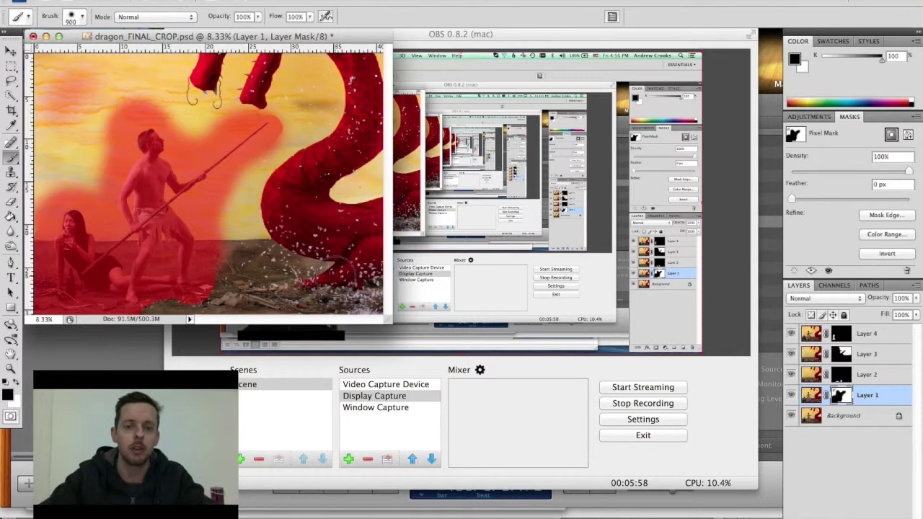
Enlarge the document window to surround the whole image and swap the foreground colour to white for painting on the mask
drag(391, 321, 773, 510)
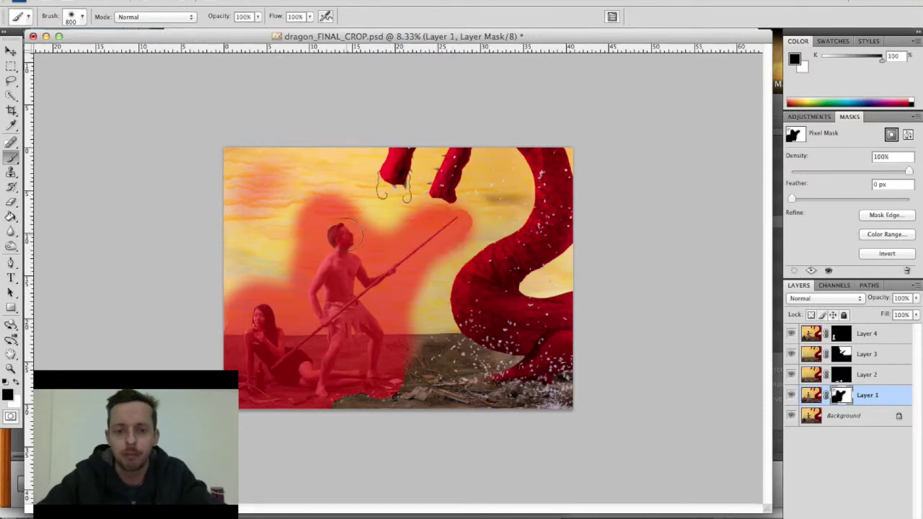
key(x)
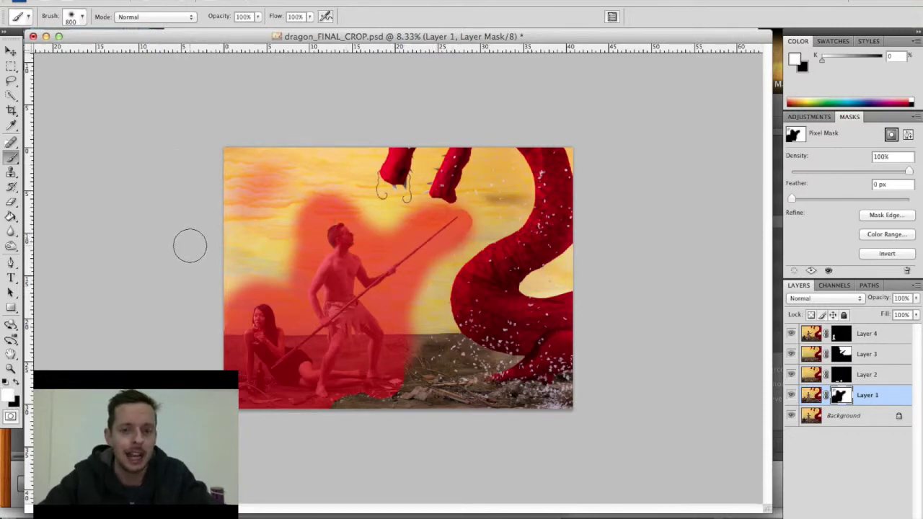
key(x)
key(x)
key(x)
key(x)
key(x)
key(x)
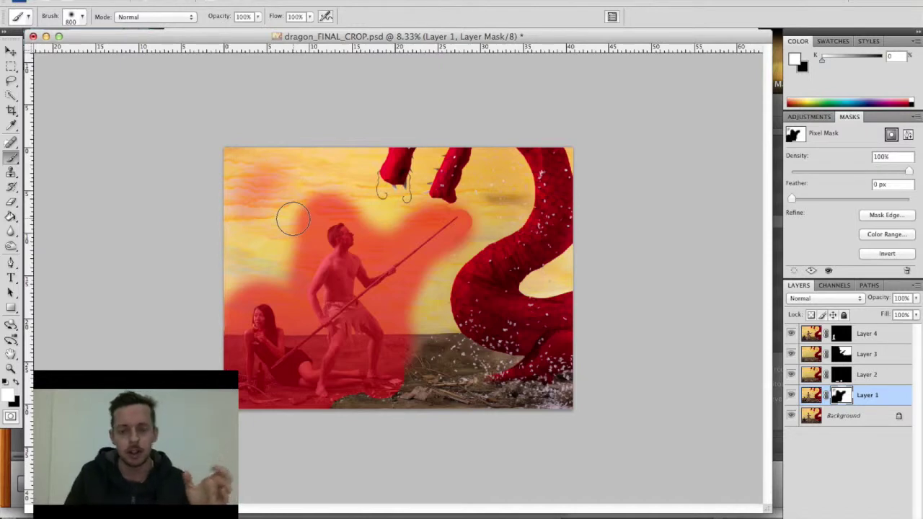
key(backslash)
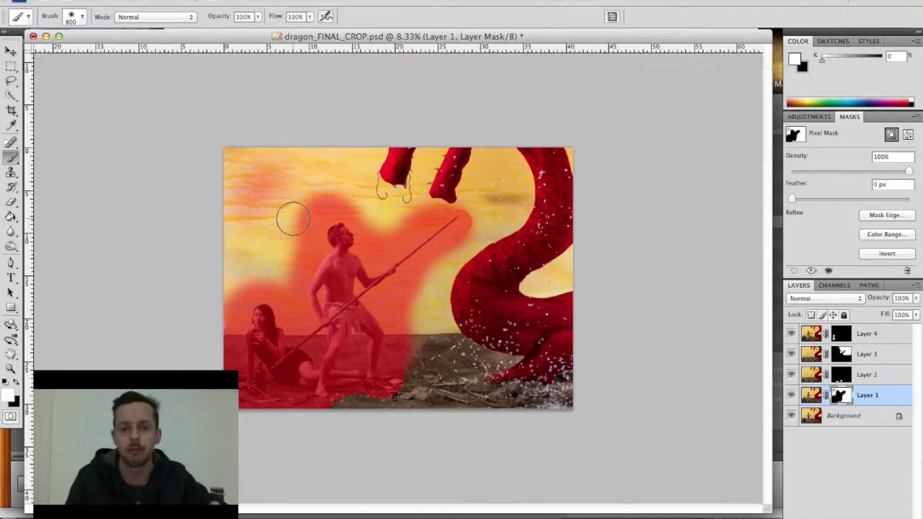
key(ctrl+alt+super)
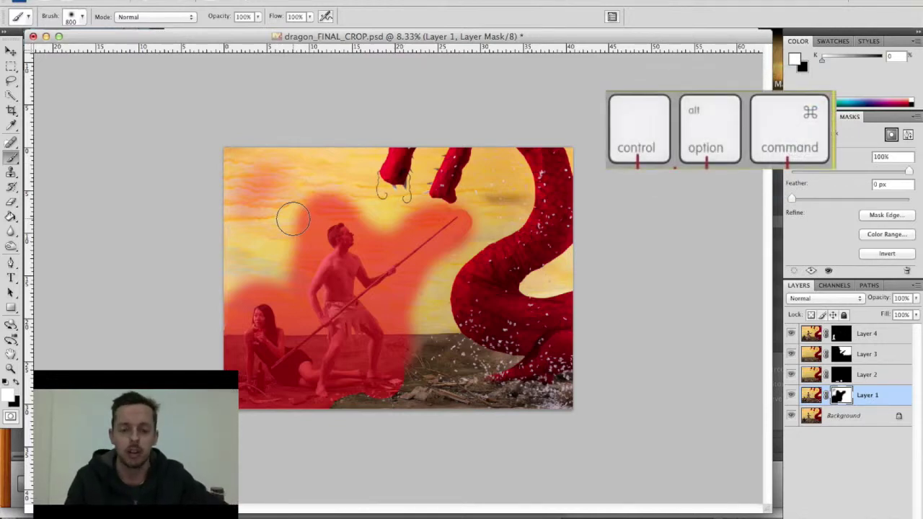